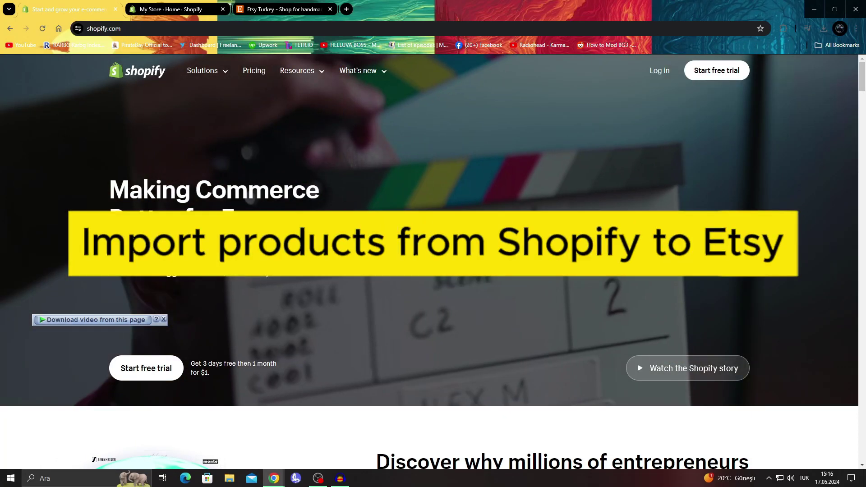
Look over the Etsy home page and the Shopify admin home page of the store
key(ctrl+3)
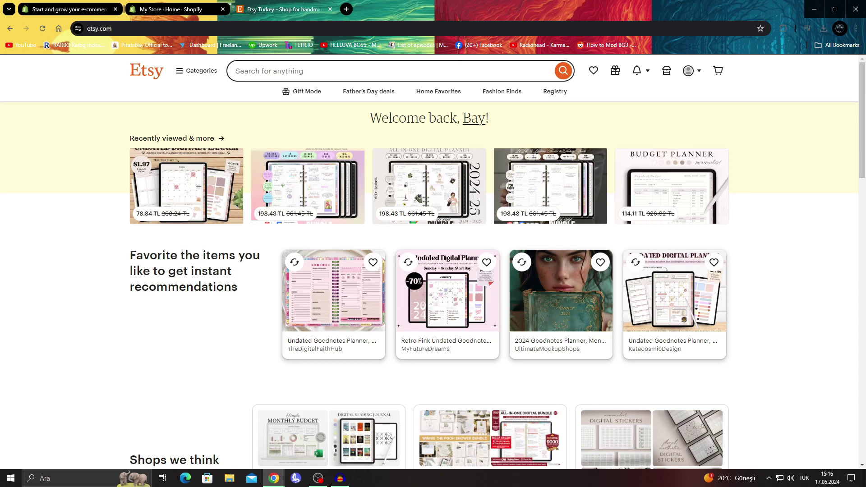
scroll(490, 180, down, 7)
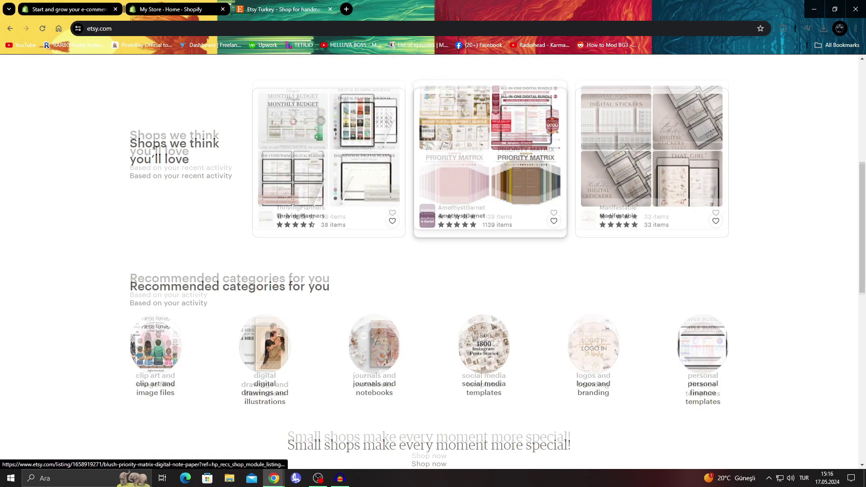
scroll(491, 180, down, 3)
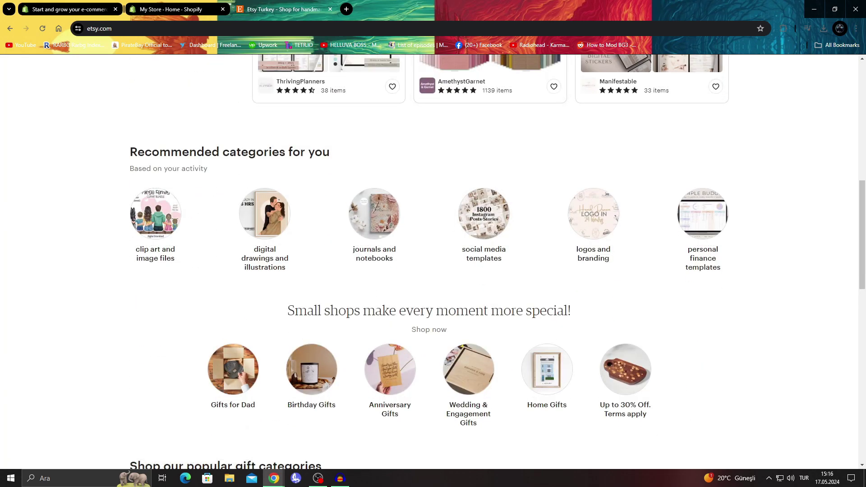
key(ctrl+2)
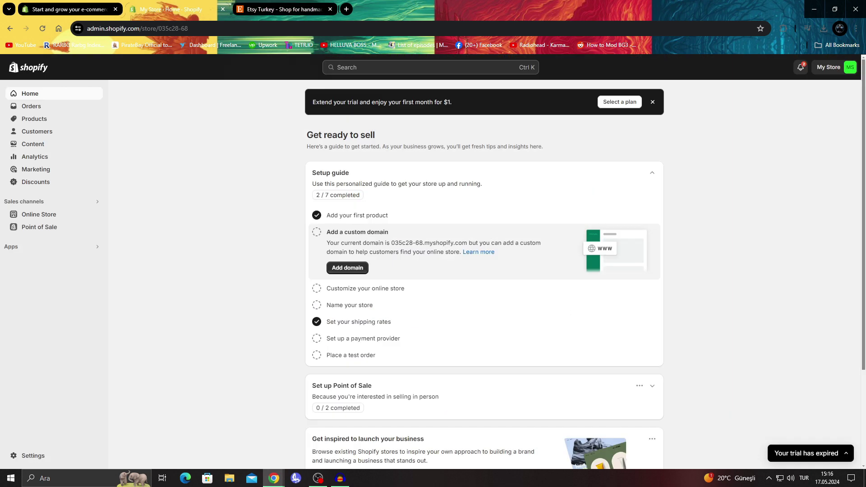
scroll(484, 270, down, 1)
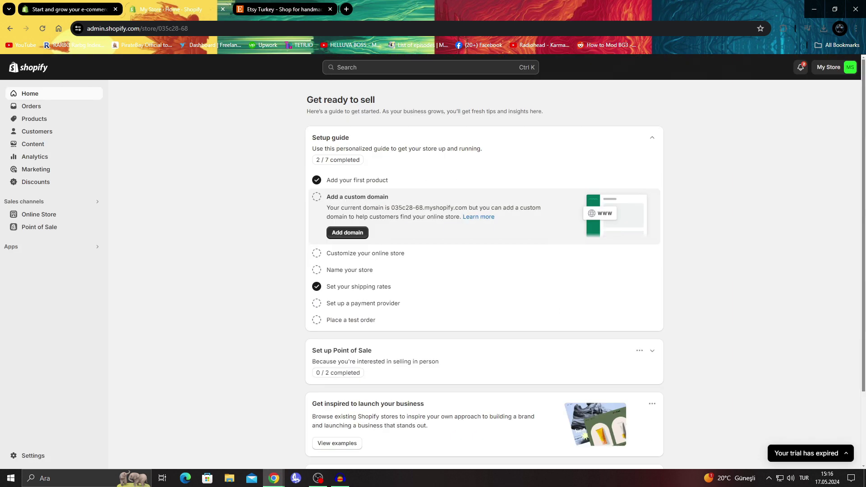
key(ctrl+3)
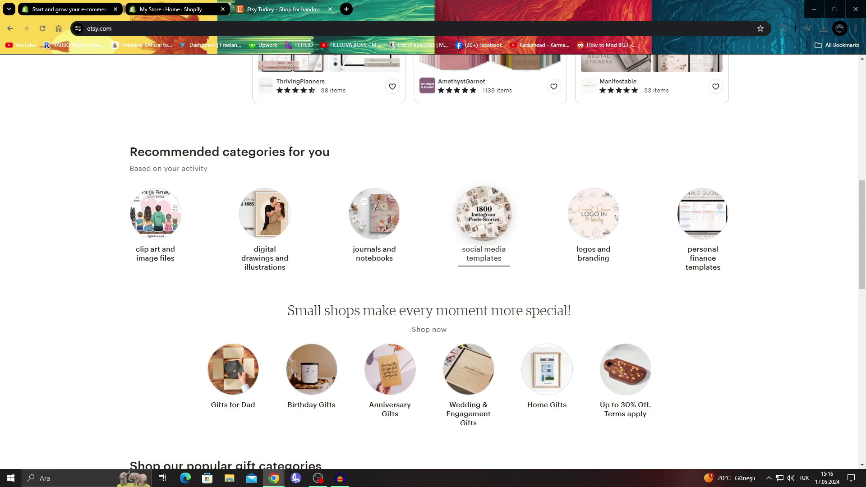
scroll(484, 212, down, 2)
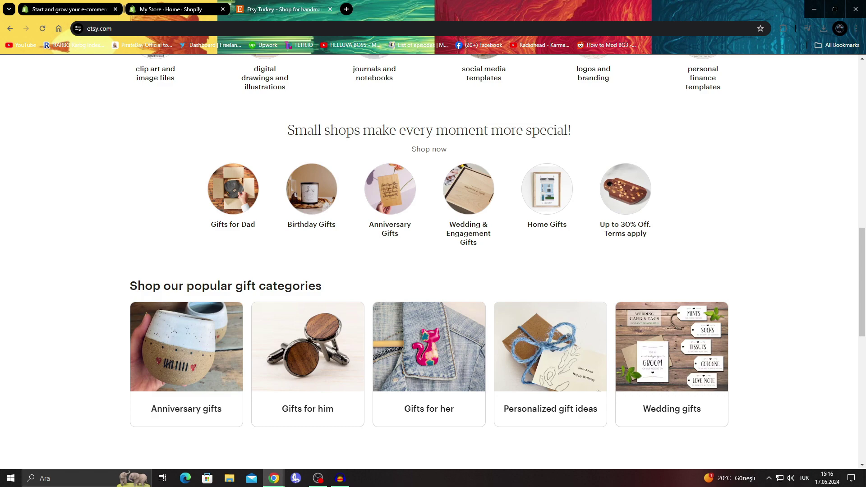
scroll(429, 261, up, 12)
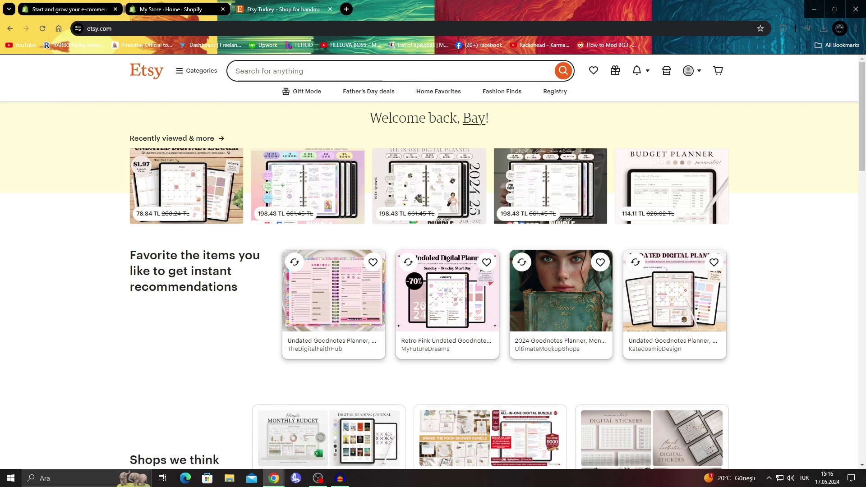
Check Etsy's shop manager entry page, and open the product list in the Shopify admin
click(667, 70)
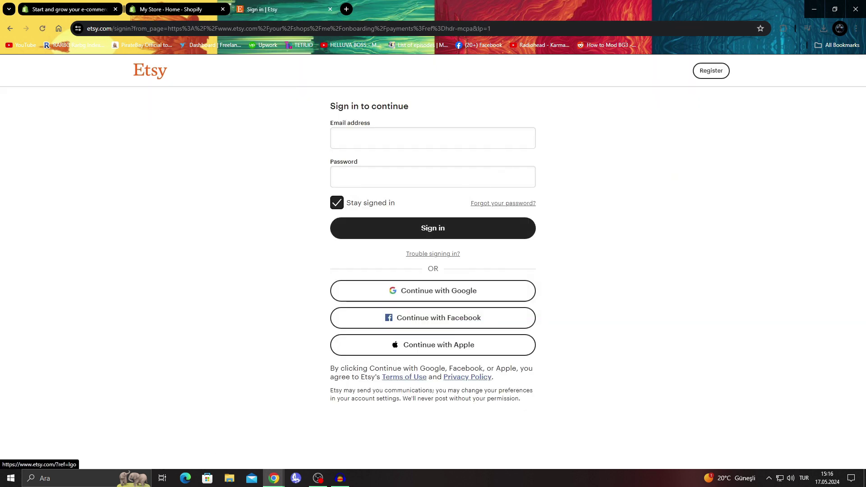
click(68, 9)
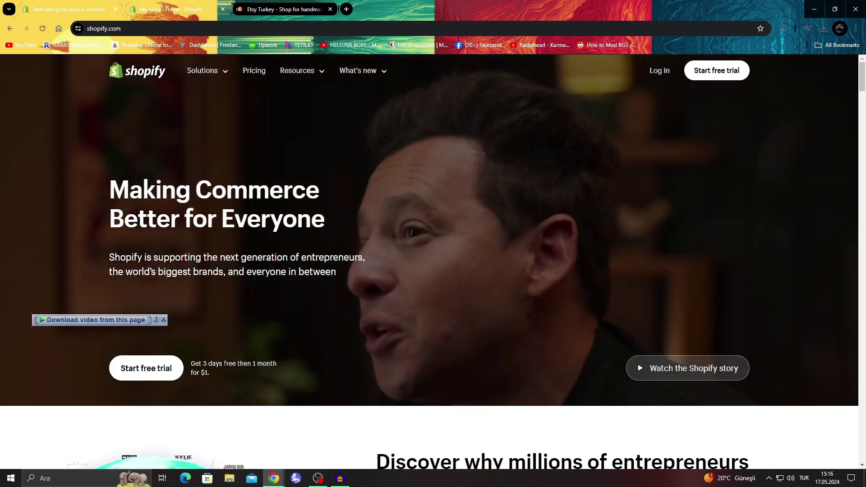
click(164, 9)
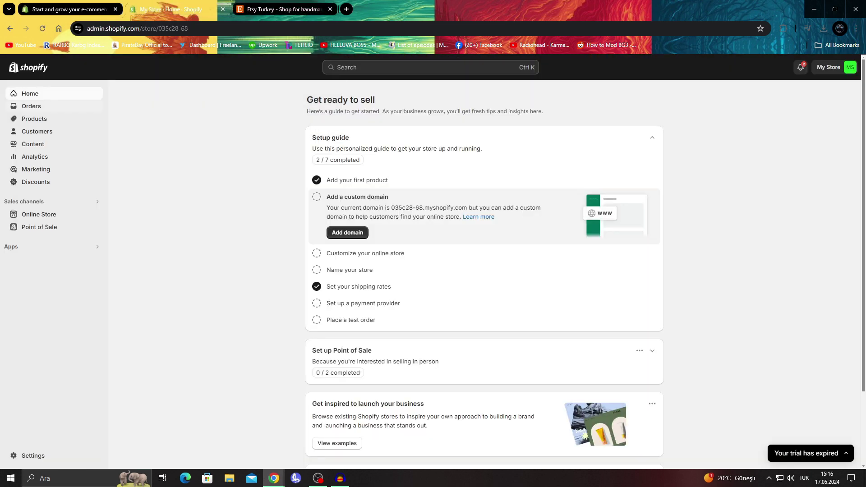
click(35, 119)
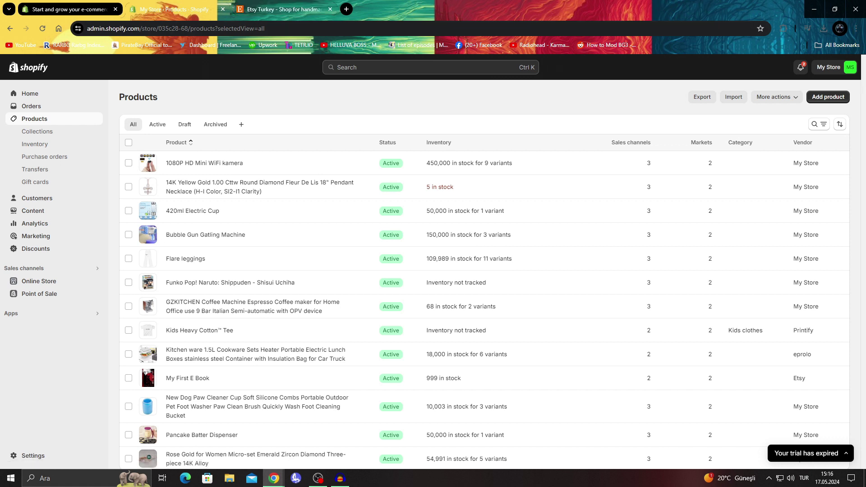
Check the account options on Etsy and return to the home page of the Shopify admin
click(284, 9)
click(689, 71)
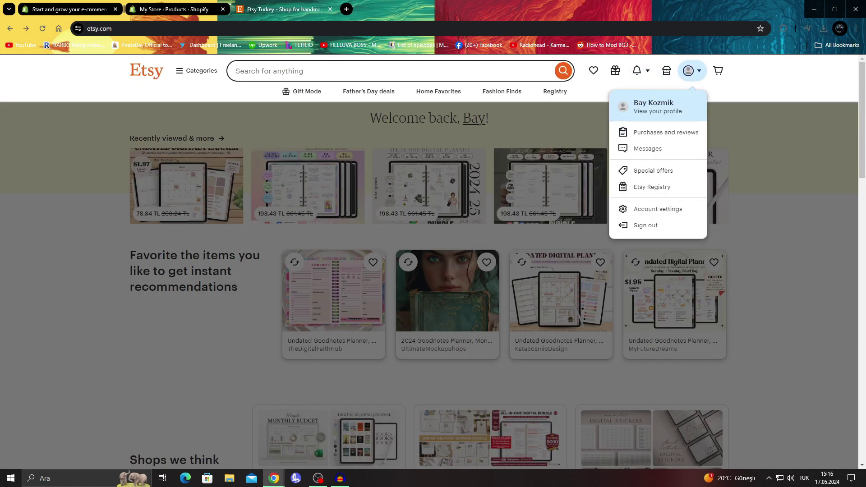
click(176, 9)
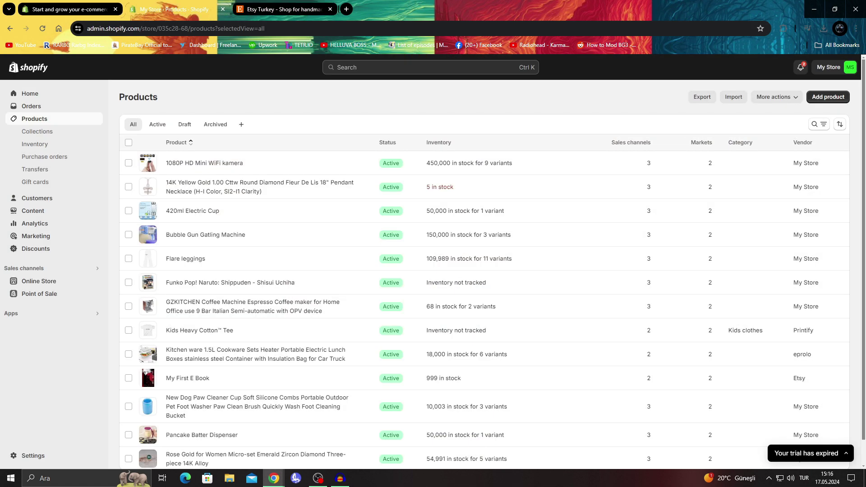
click(30, 93)
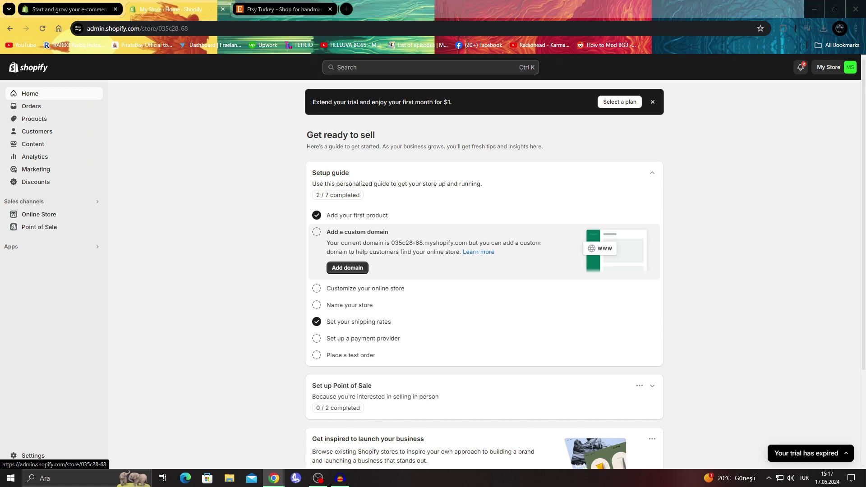
click(430, 67)
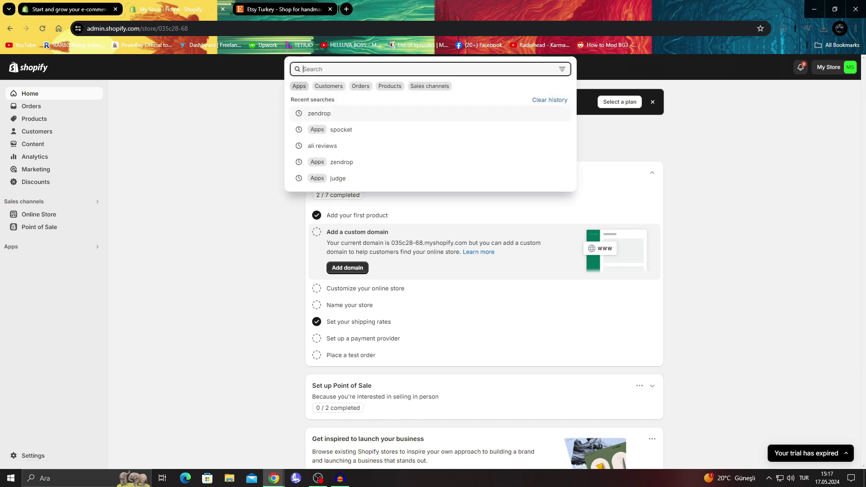
key(Down)
key(Escape)
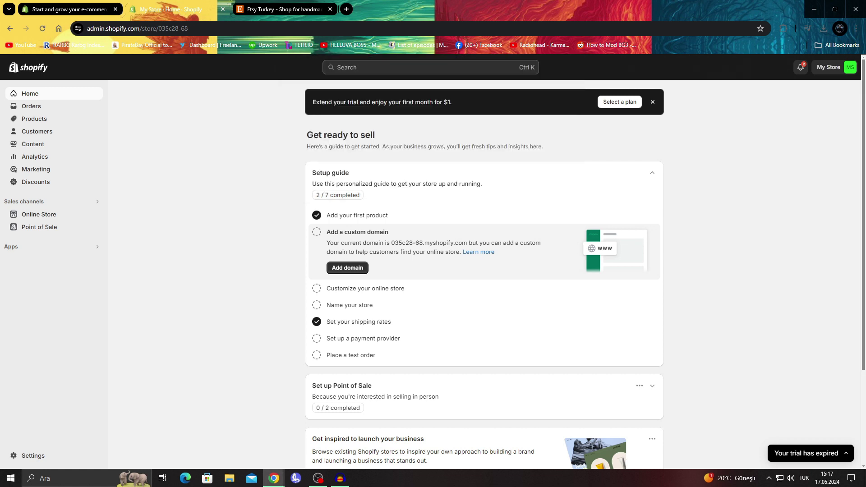
click(829, 67)
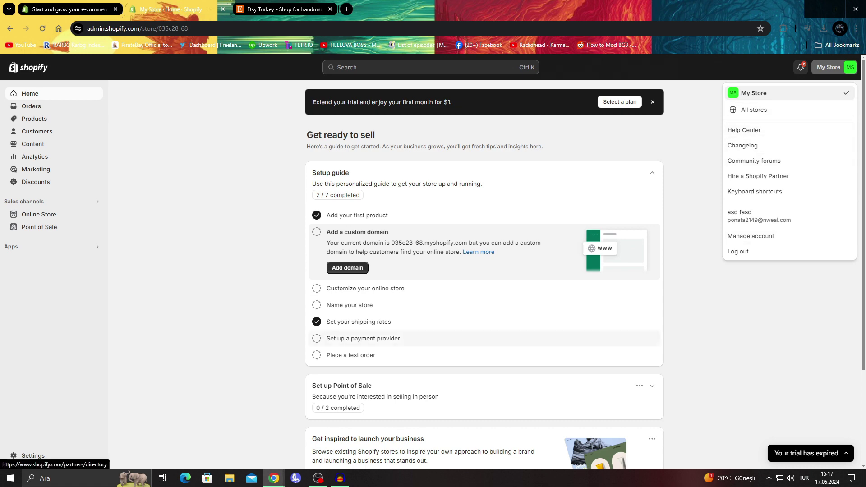
key(Escape)
Open the Shopify App Store from the store's apps and sales channels settings, then close the settings
click(33, 456)
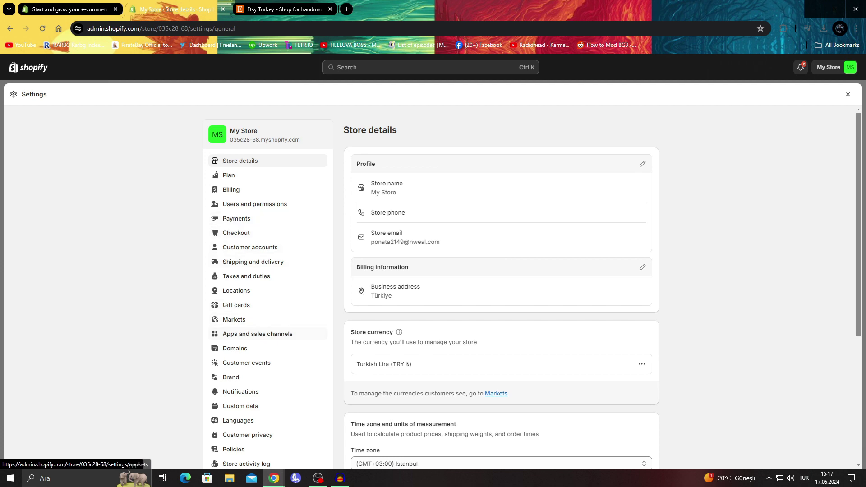
scroll(253, 212, down, 2)
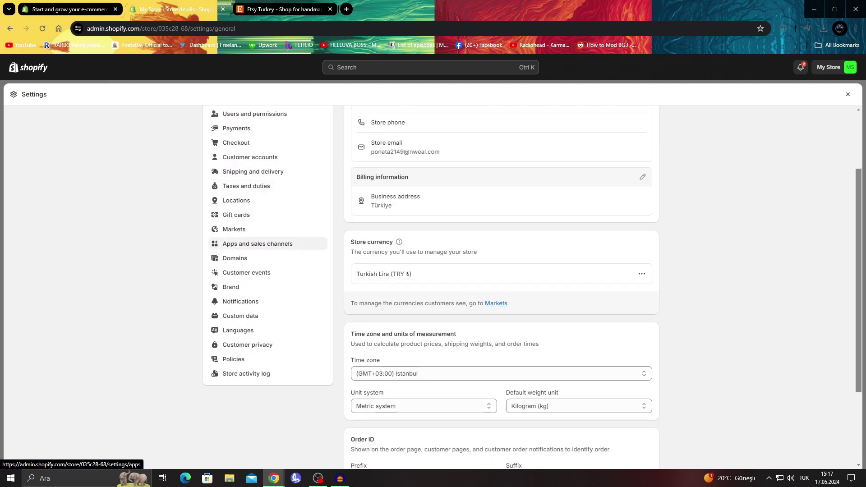
click(257, 244)
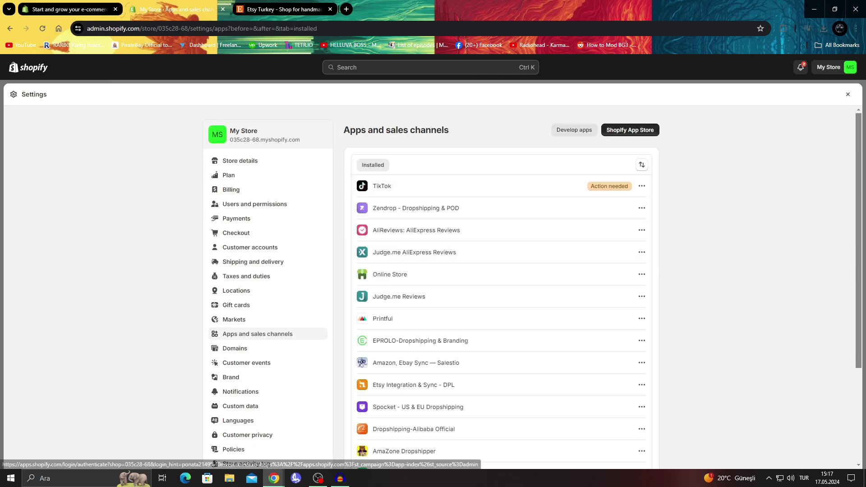
click(630, 130)
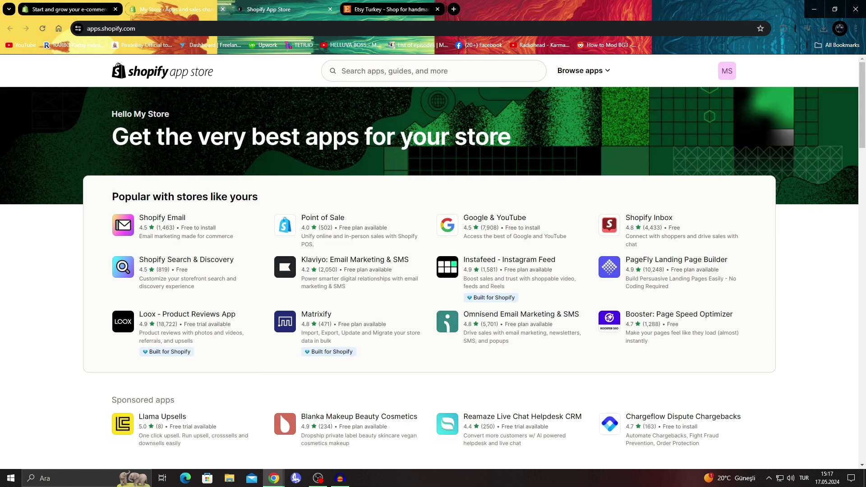
click(177, 9)
click(848, 94)
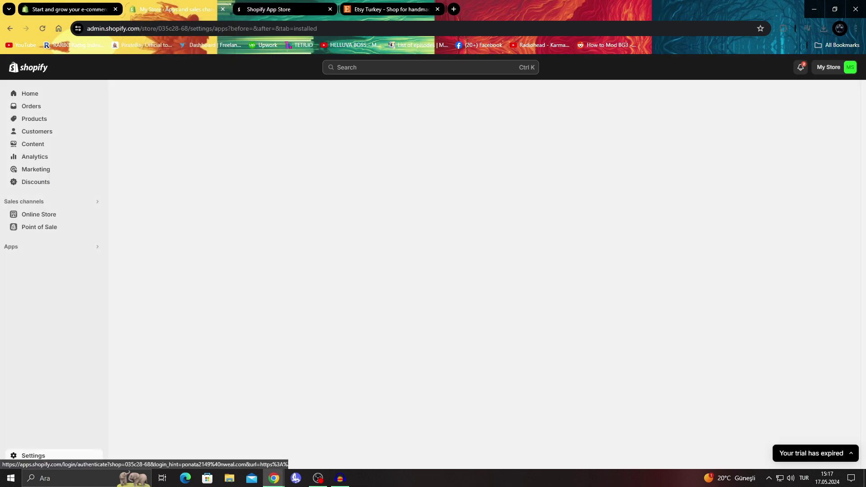
Search the Shopify App Store for "etsy"
key(ctrl+Tab)
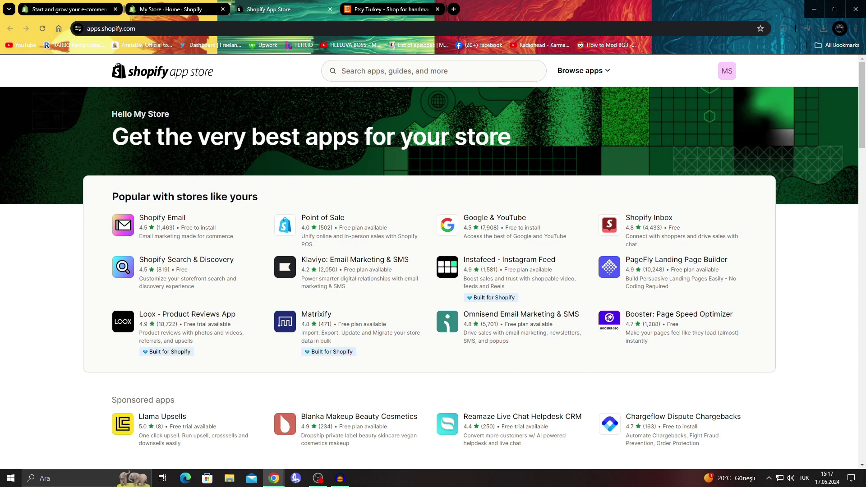
click(394, 71)
scroll(394, 70, down, 1)
text(etsy)
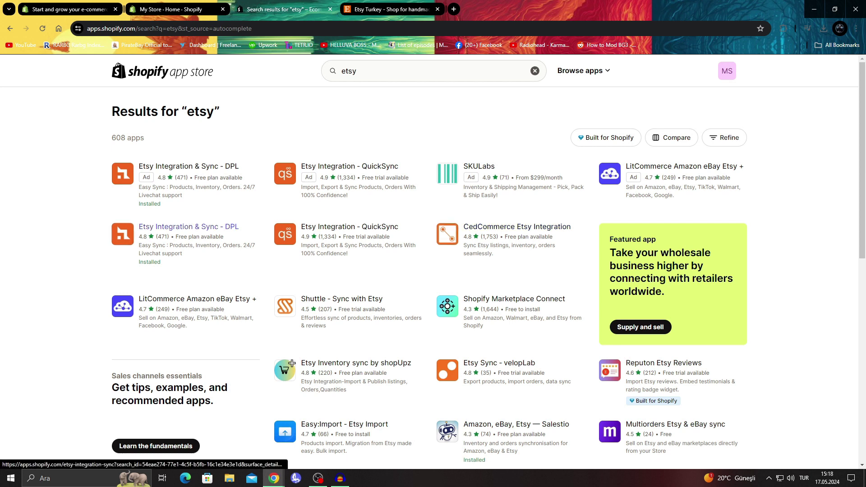
Open the Etsy Integration & Sync - DPL app listing and review its pricing plans
click(188, 227)
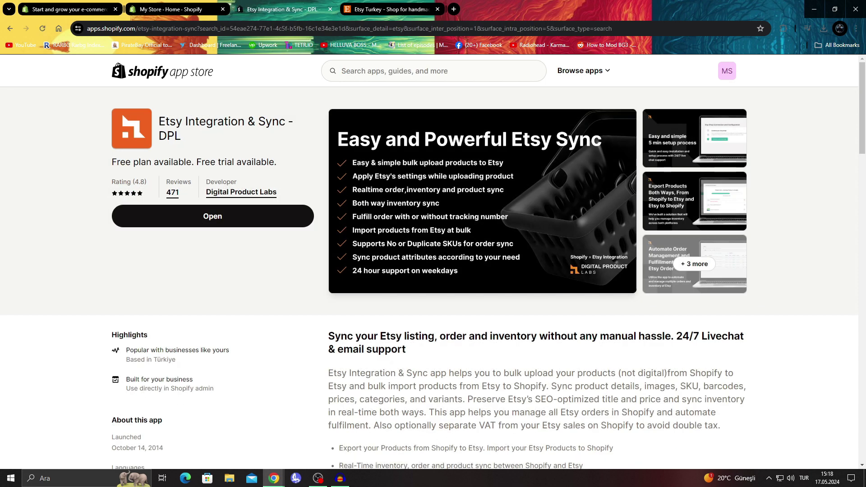
scroll(433, 270, down, 8)
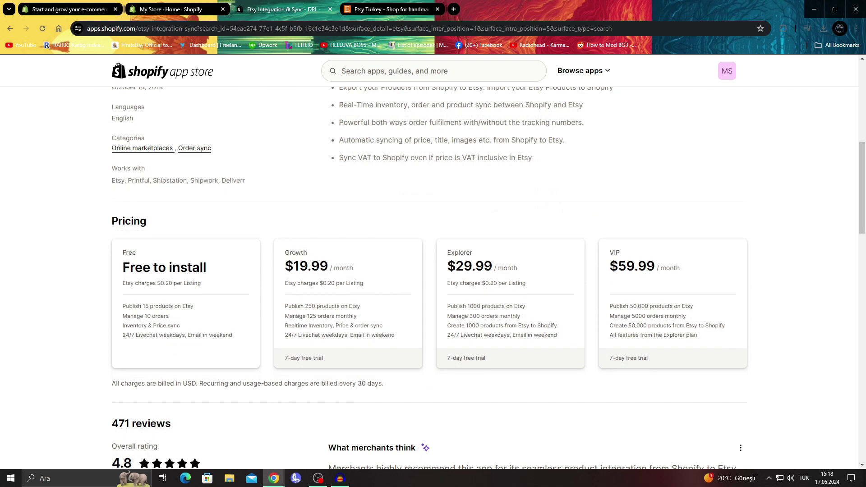
scroll(433, 271, up, 8)
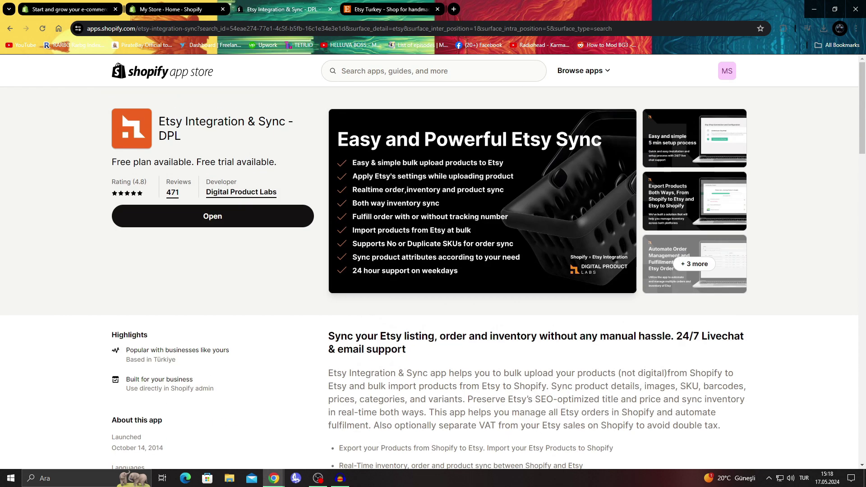
View the app's preview images on the setup process, two-way product export and Etsy order management
click(694, 138)
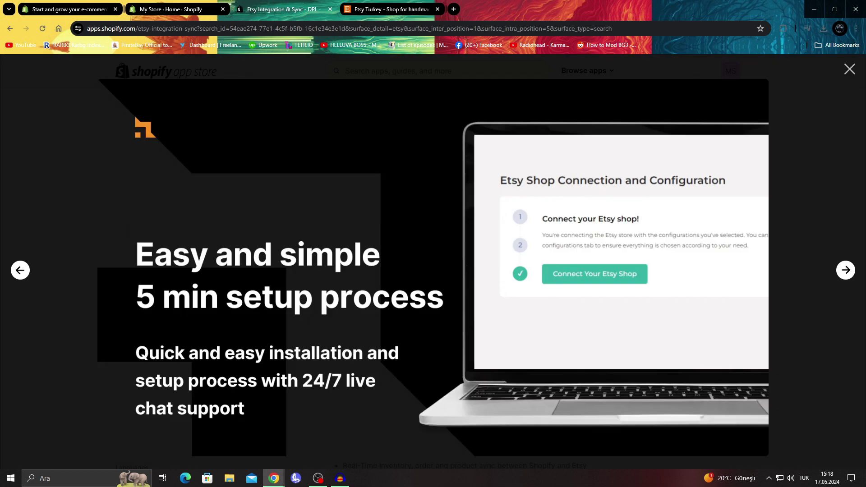
key(Right)
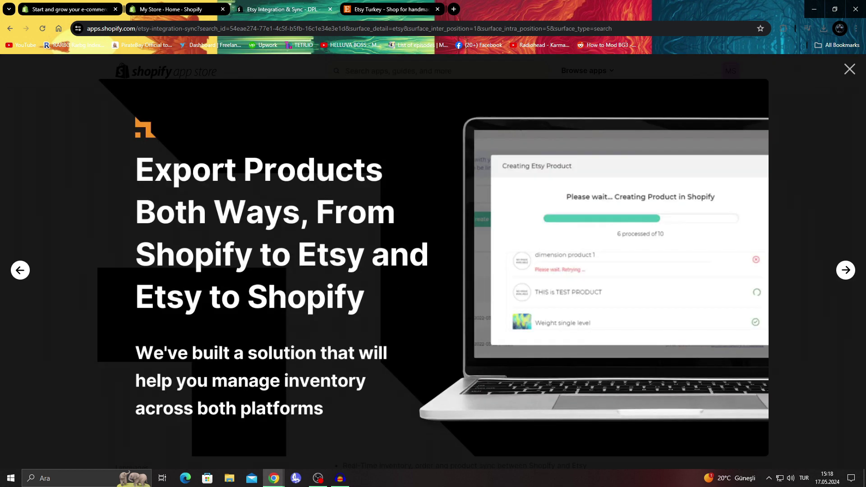
key(Right)
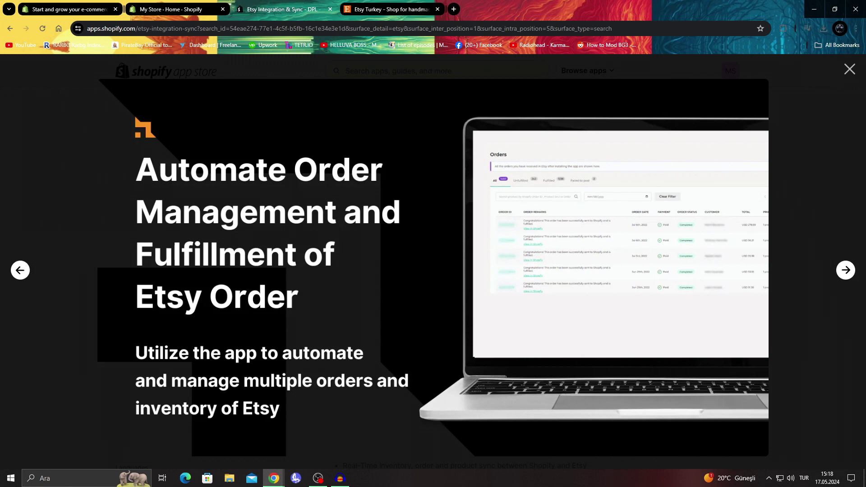
key(Escape)
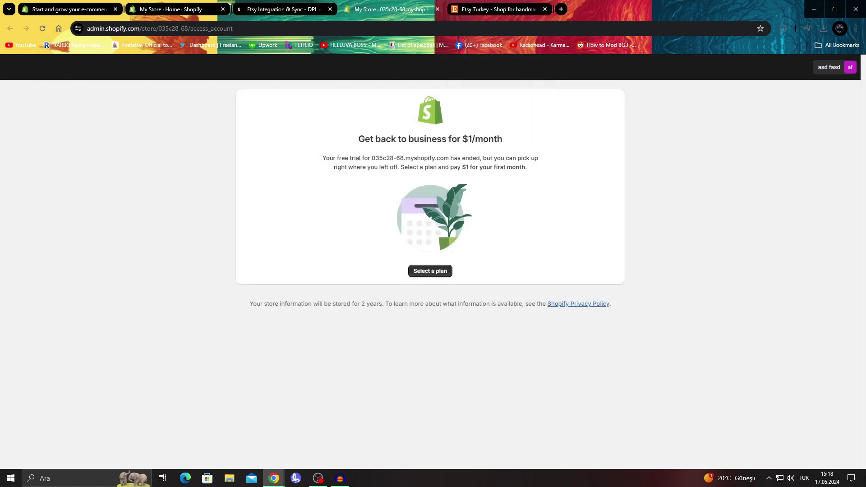
Close the extra My Store plan page and view the app listing's remaining preview images on order management, error reporting and mobile monitoring
click(437, 9)
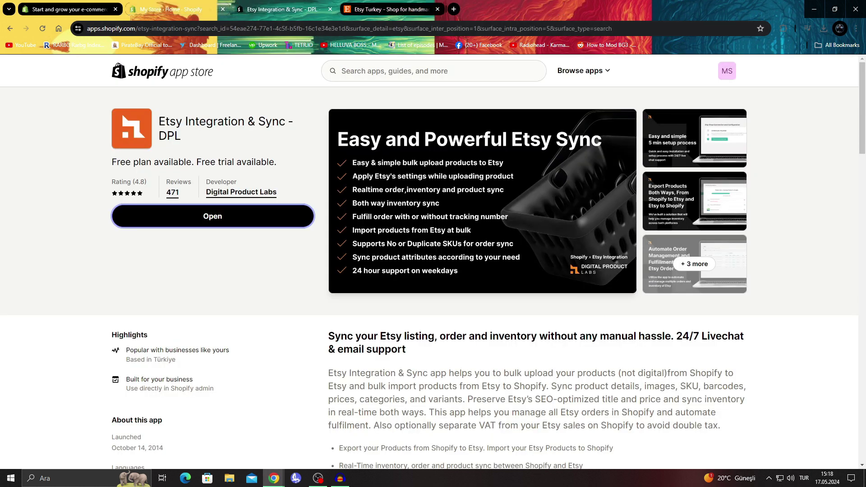
click(695, 264)
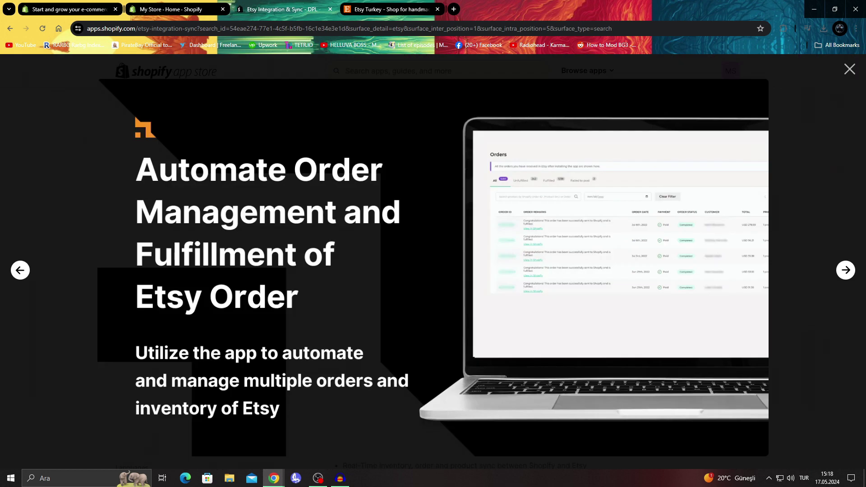
key(Right)
key(Right)
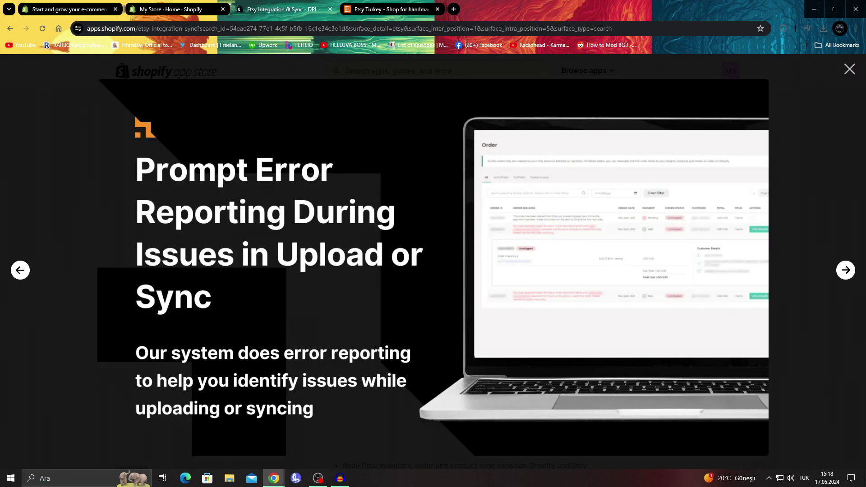
key(Right)
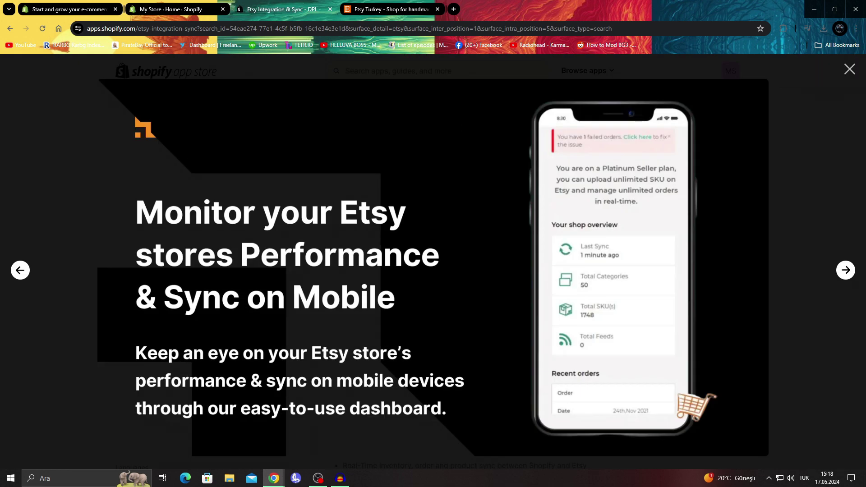
key(Right)
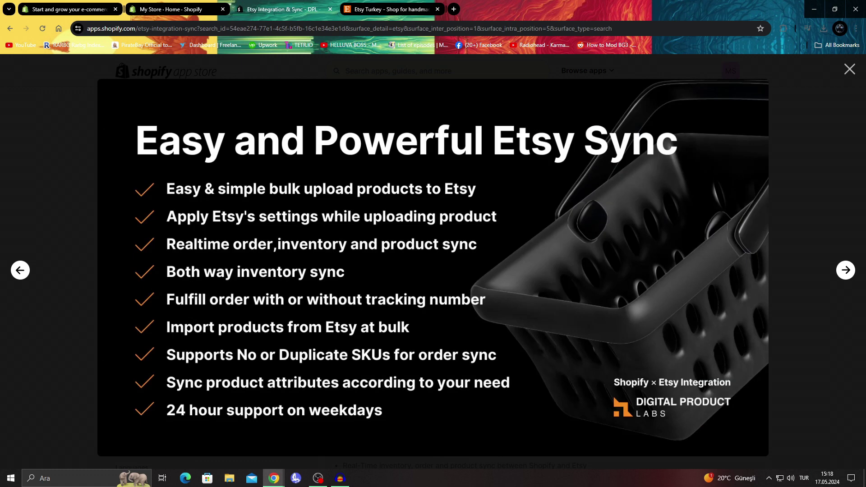
key(Left)
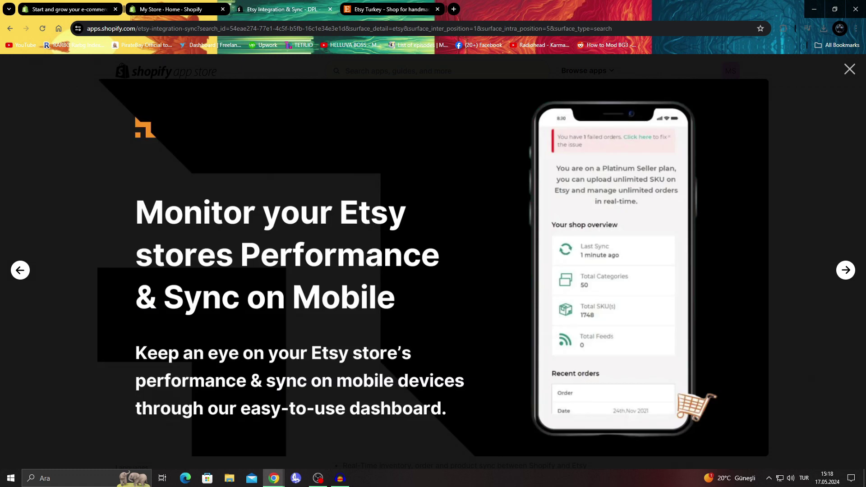
Look at the My Store admin page and the Shopify home page, and switch to the Etsy home page
click(173, 9)
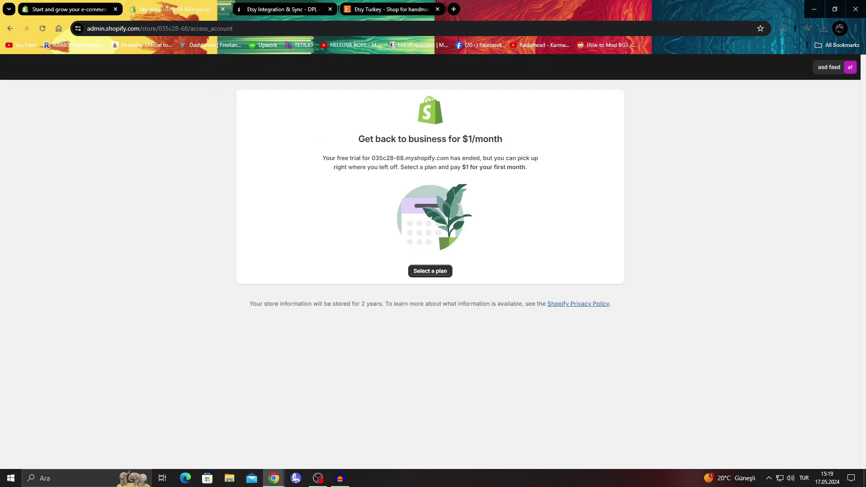
key(ctrl+shift+Tab)
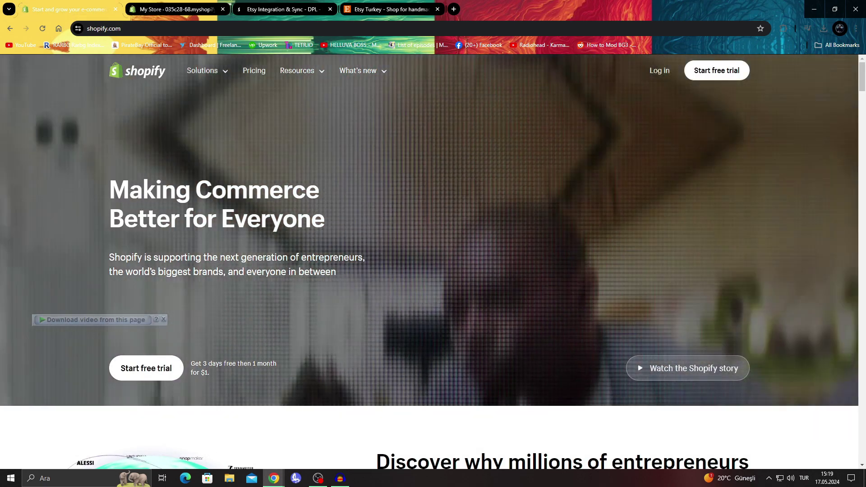
key(ctrl+shift+Tab)
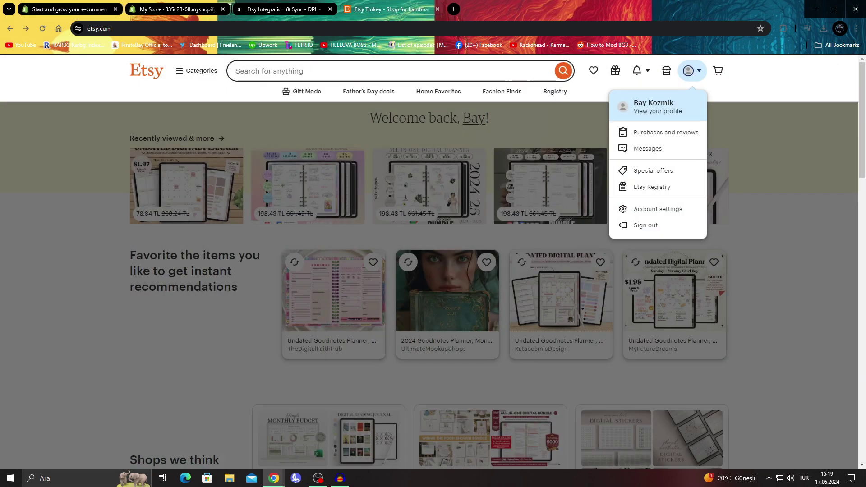